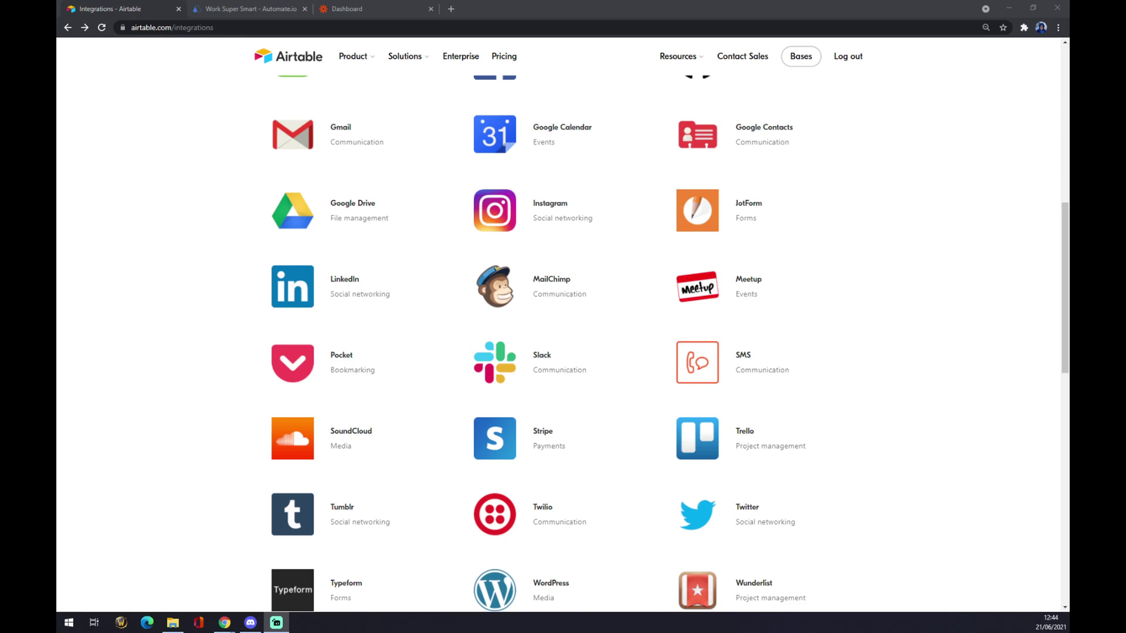
Step: Review Airtable's integrations list (Zapier, Workato, Integromat, Automate.io), then switch to the Automate.io homepage
scroll(387, 402, "up", 9)
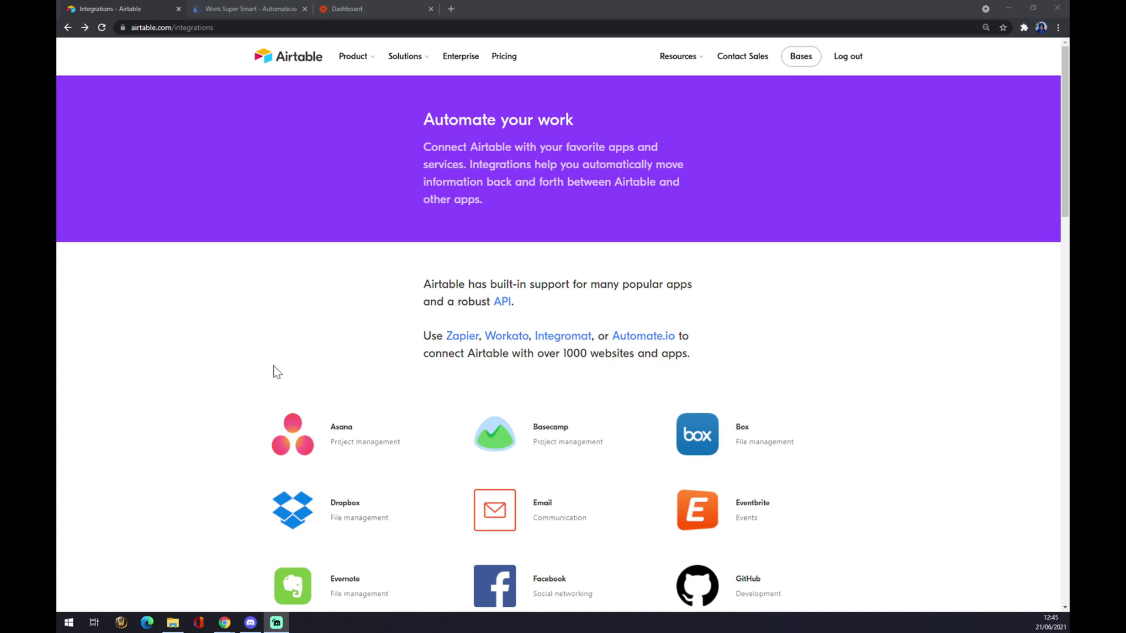
key("ctrl+l")
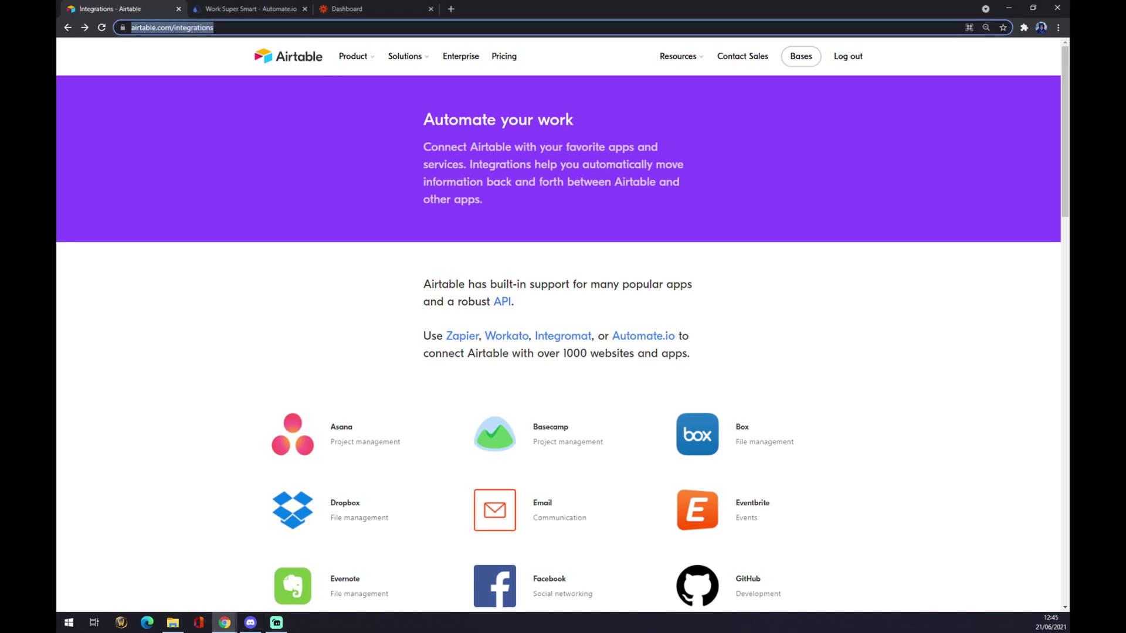
left_click(198, 46)
scroll(227, 208, "down", 12)
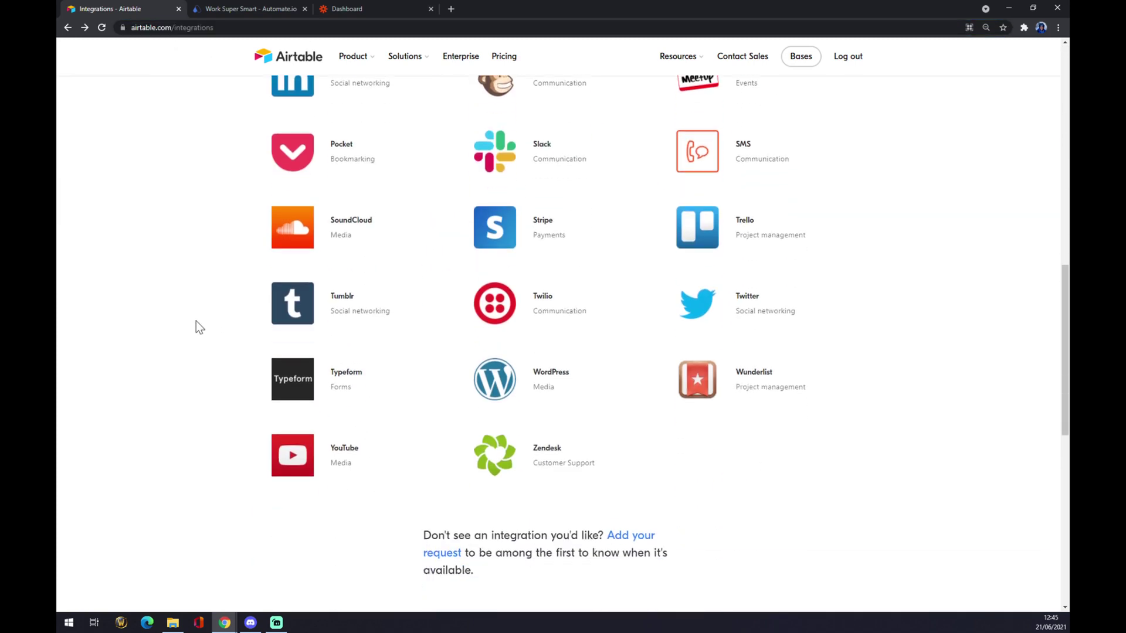
scroll(196, 321, "up", 12)
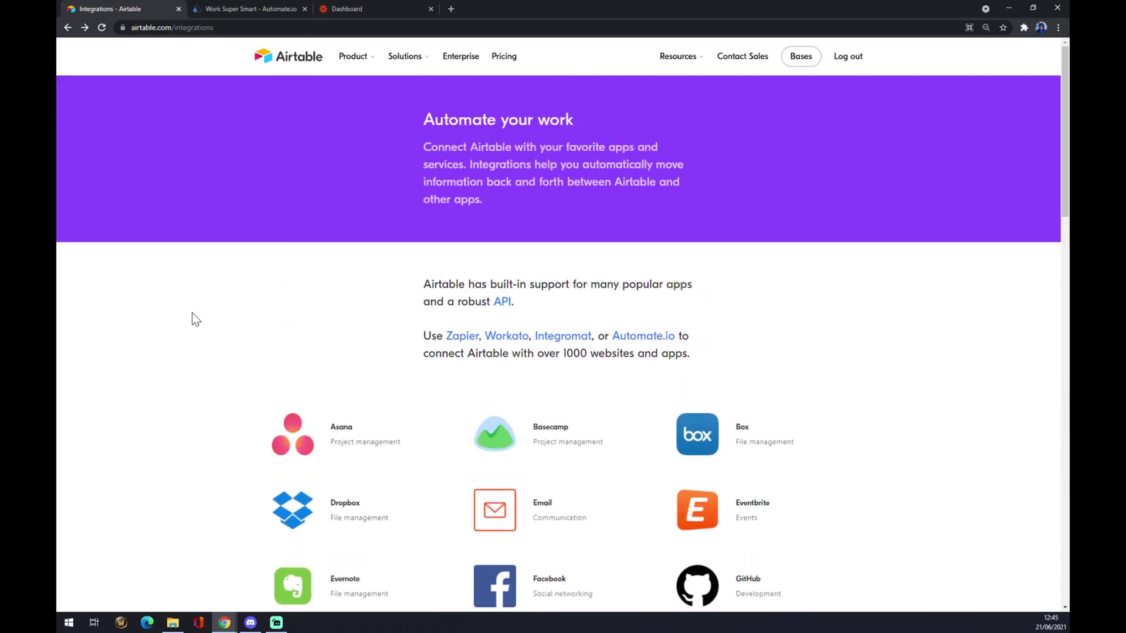
scroll(195, 320, "down", 8)
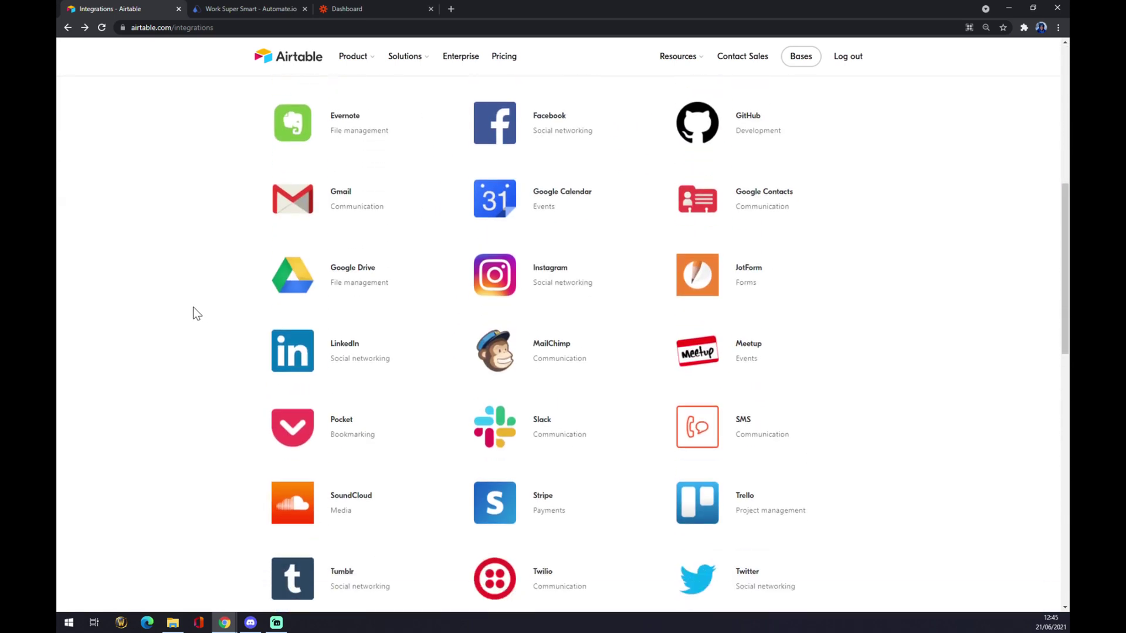
scroll(193, 311, "down", 4)
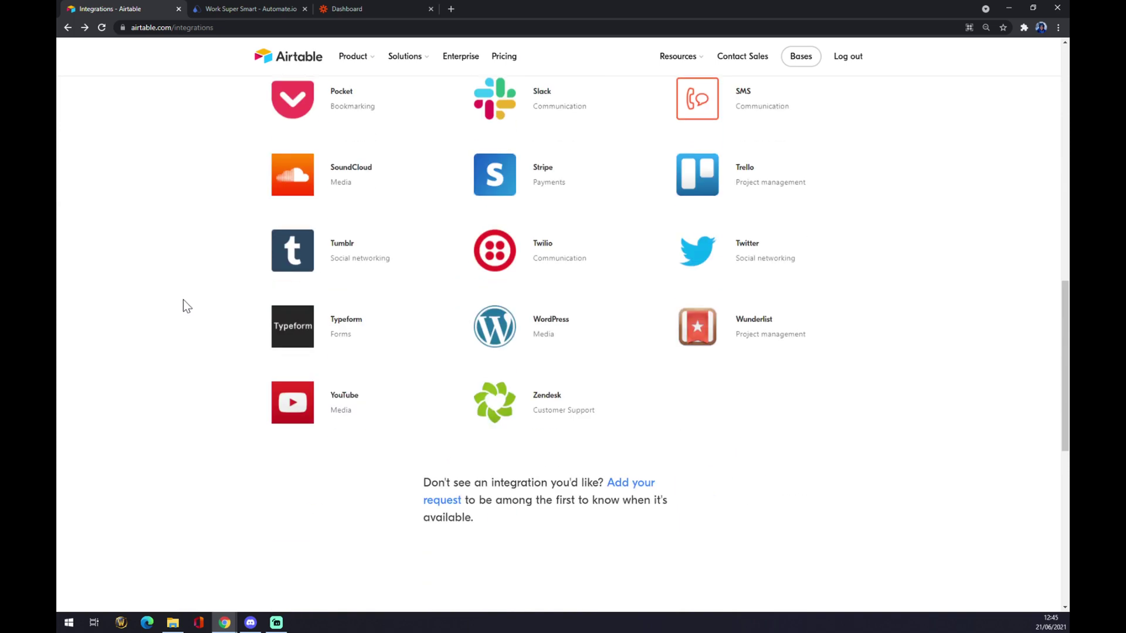
scroll(183, 300, "up", 6)
scroll(183, 300, "up", 6)
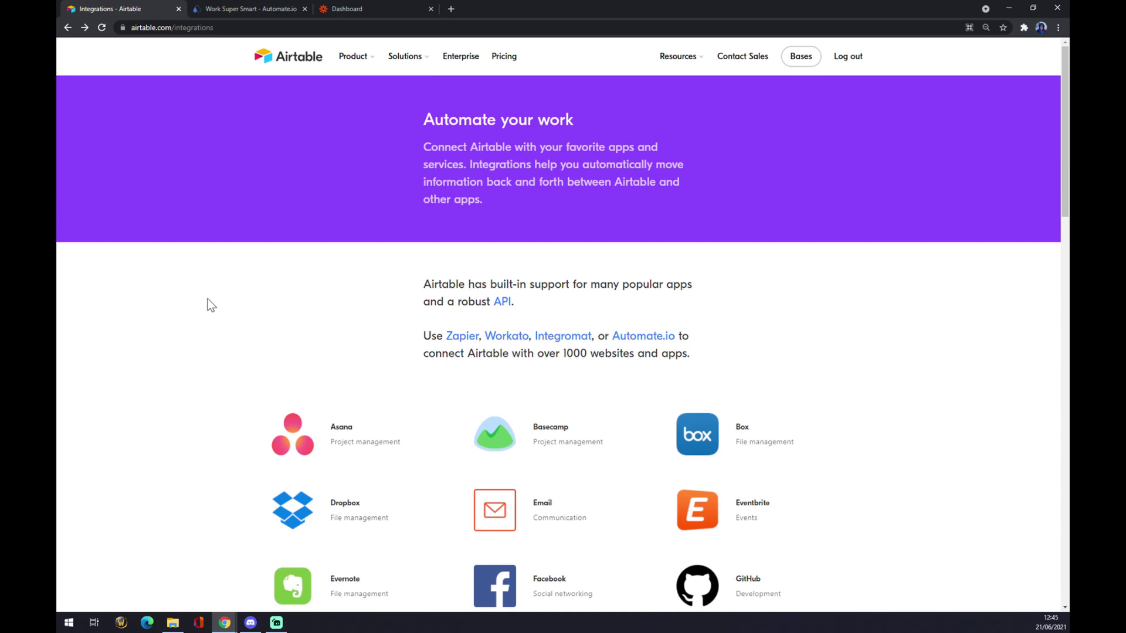
left_click(247, 6)
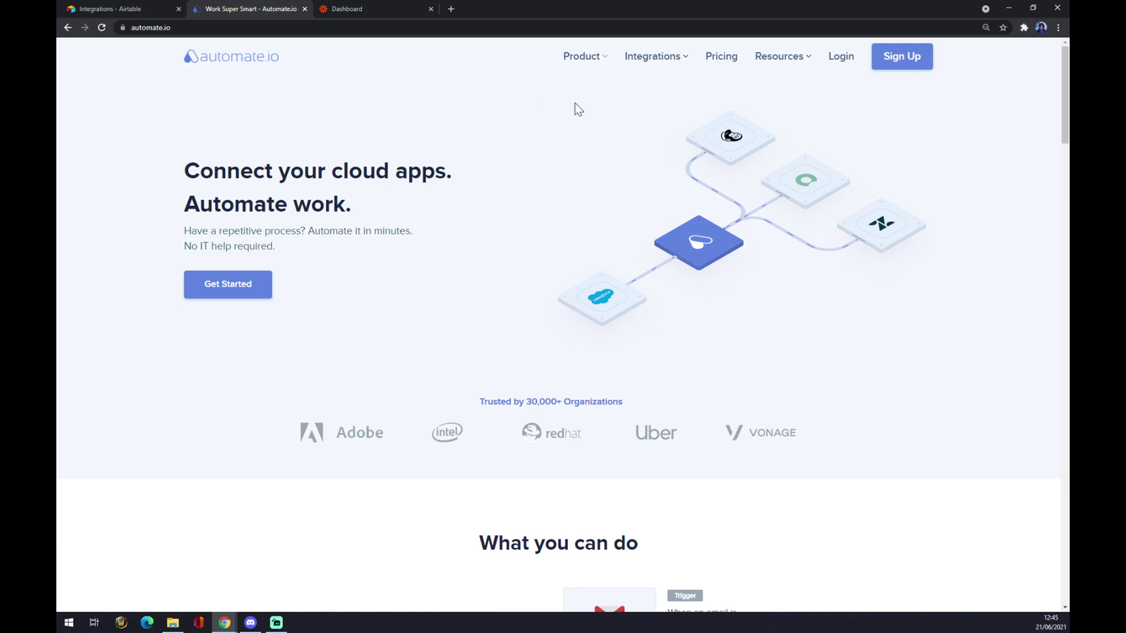
Step: Find Airtable in Automate.io's full app list and open its Office 365 integration page
left_click(639, 56)
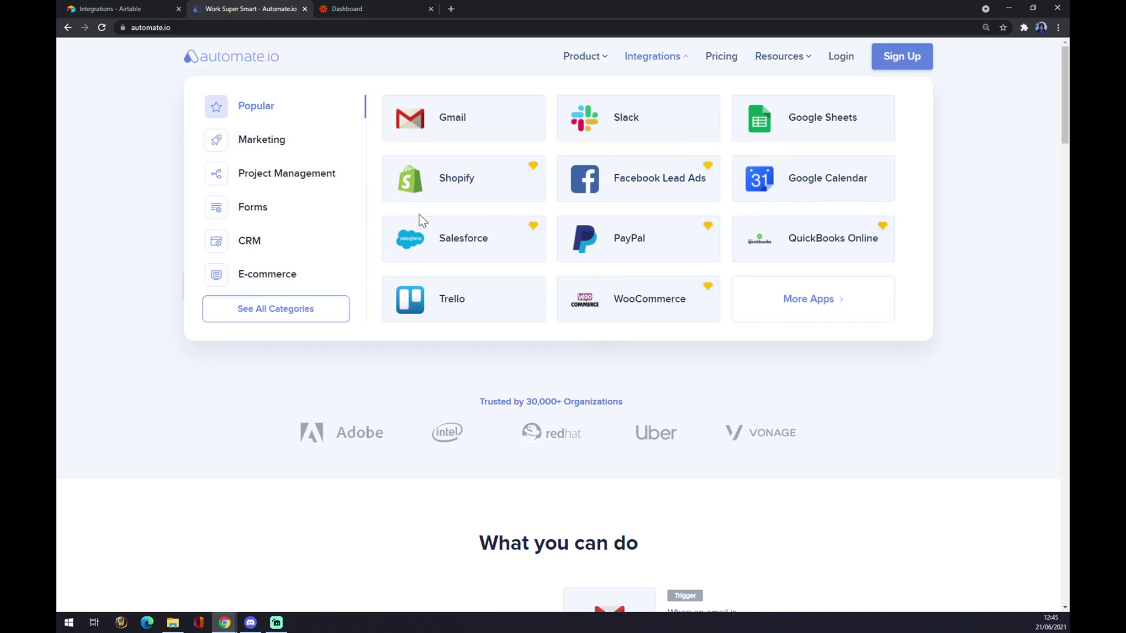
left_click(291, 318)
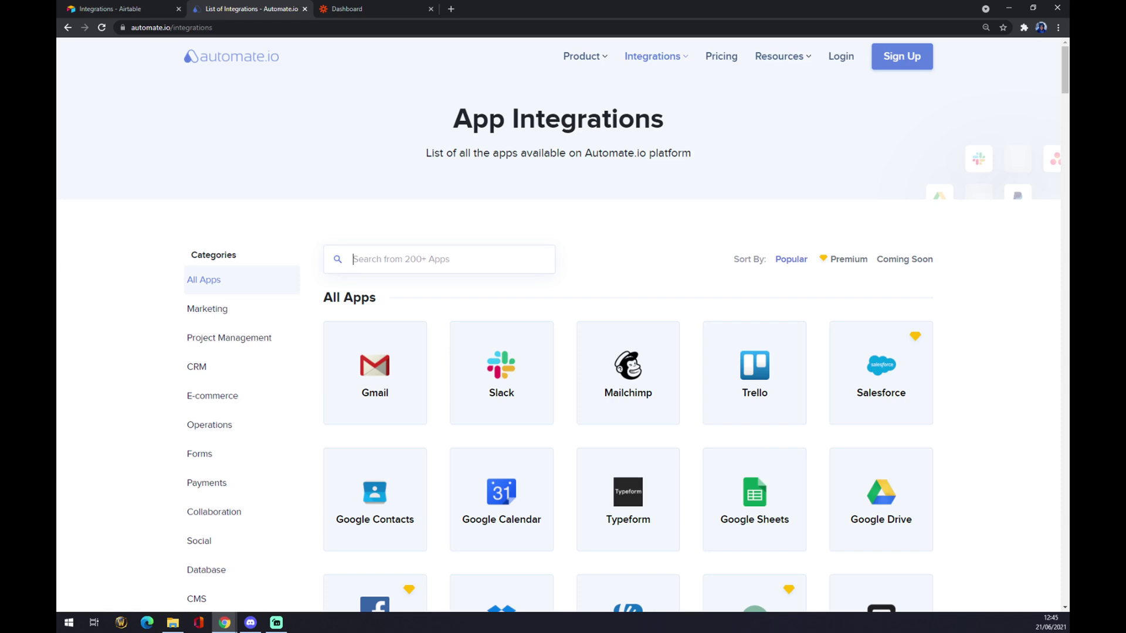
type("airta")
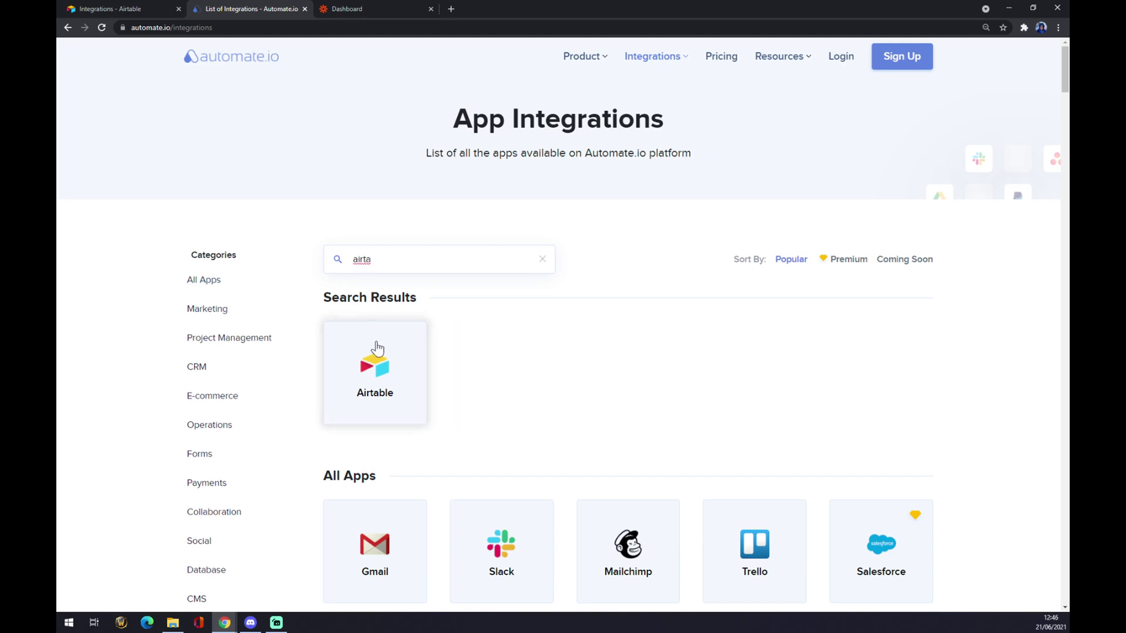
left_click(378, 370)
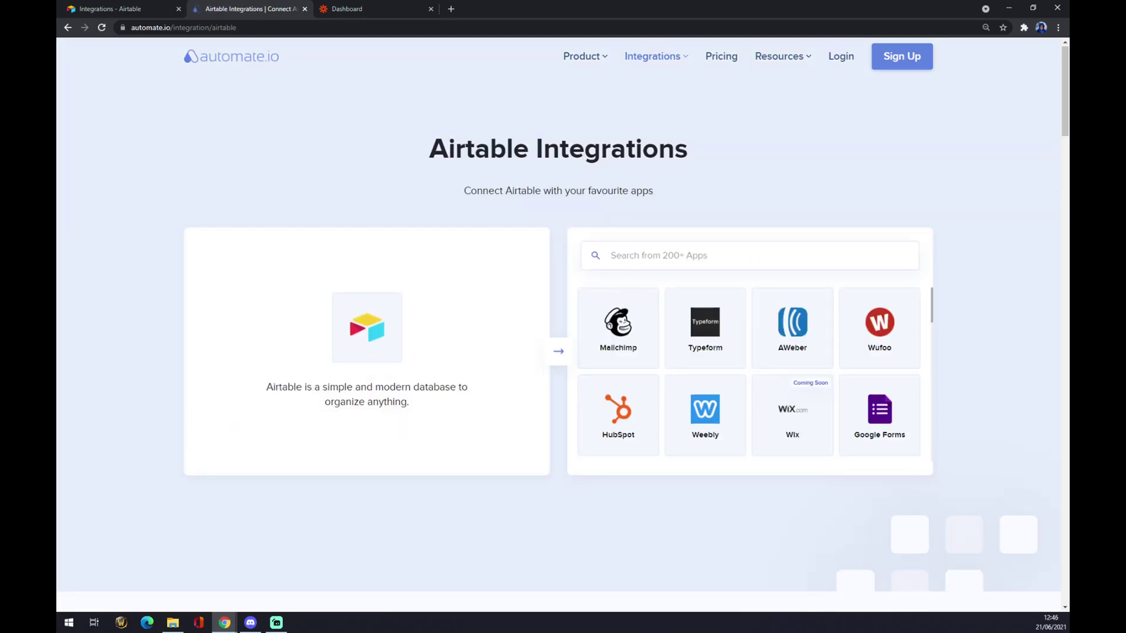
type("office")
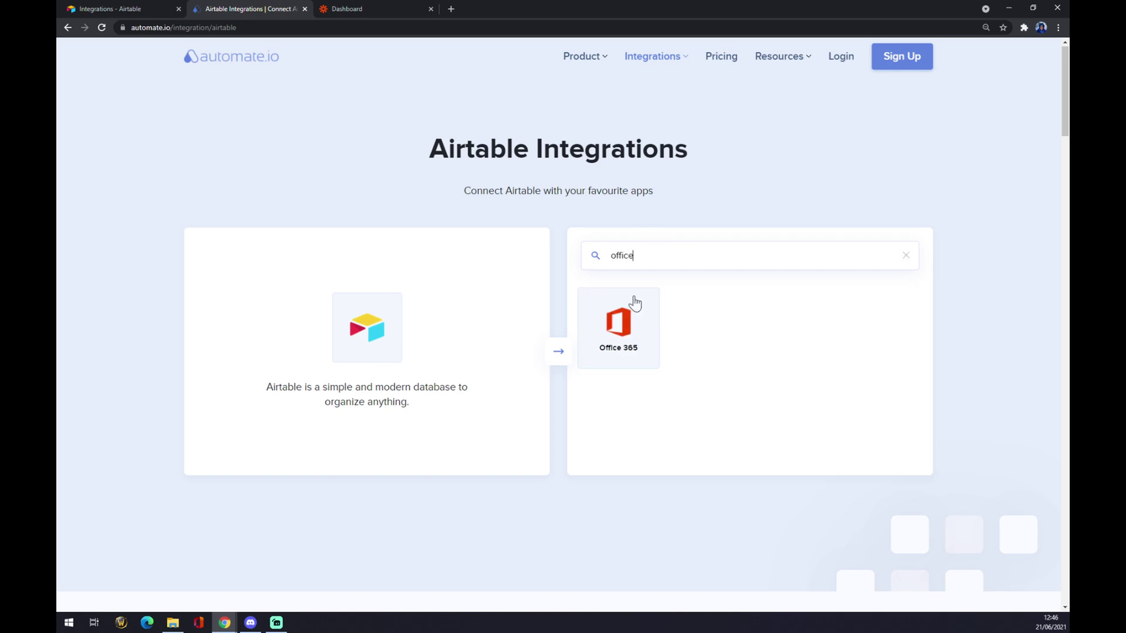
left_click(639, 326)
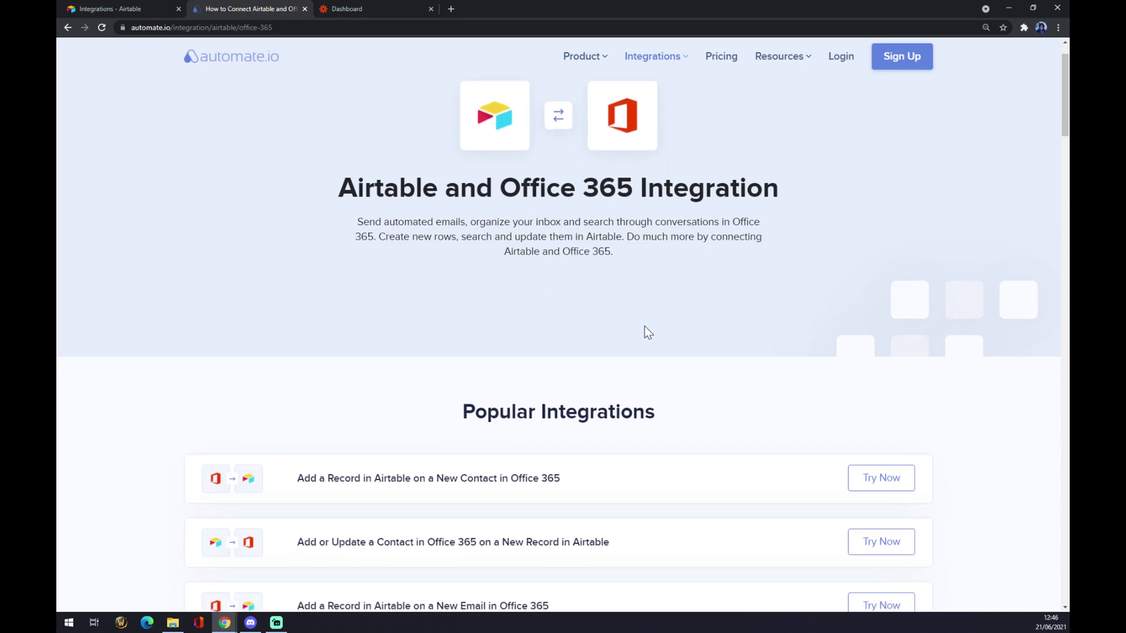
Step: Scroll past Popular Integrations down to the Create your own Integration builder
scroll(585, 366, "down", 1)
scroll(584, 368, "down", 3)
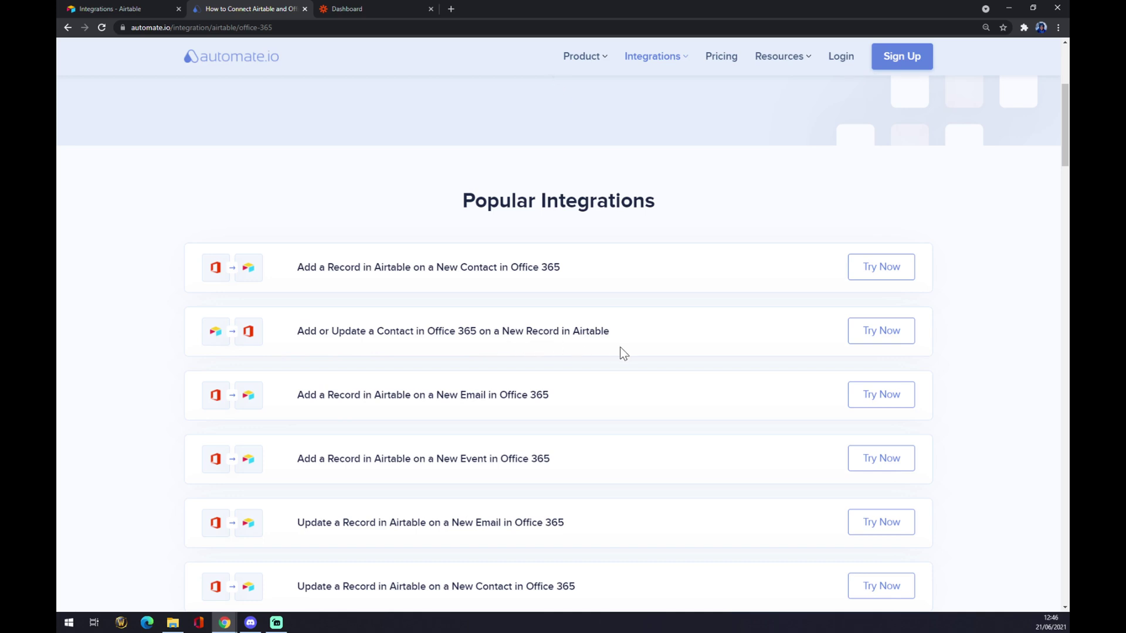
scroll(610, 372, "down", 1)
scroll(561, 360, "down", 12)
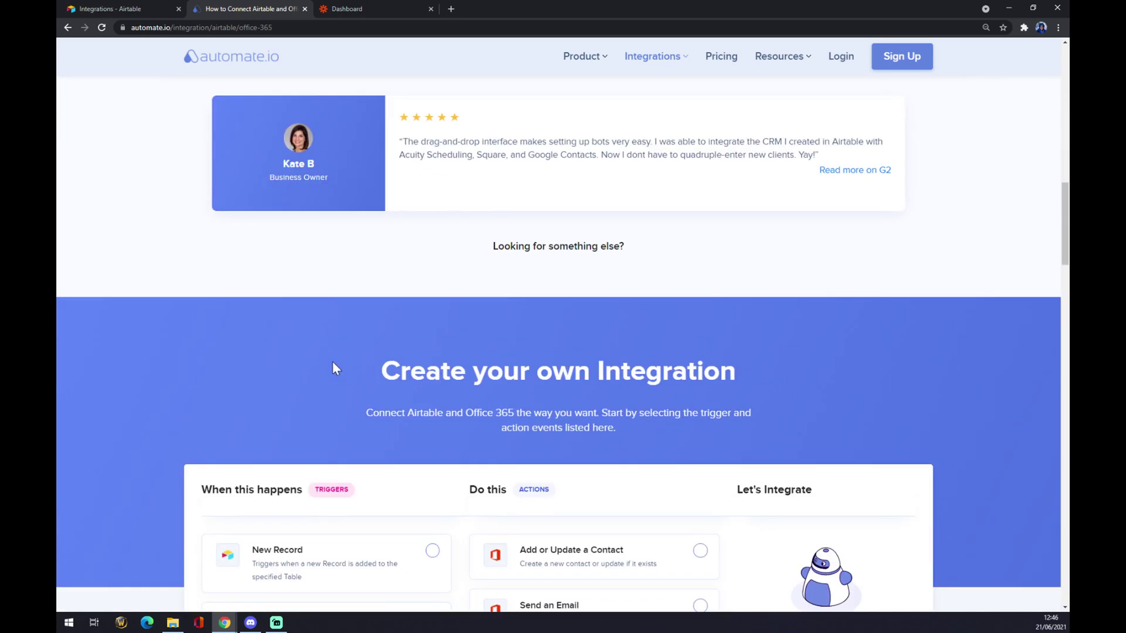
left_click_drag(332, 369, 740, 375)
scroll(727, 375, "down", 5)
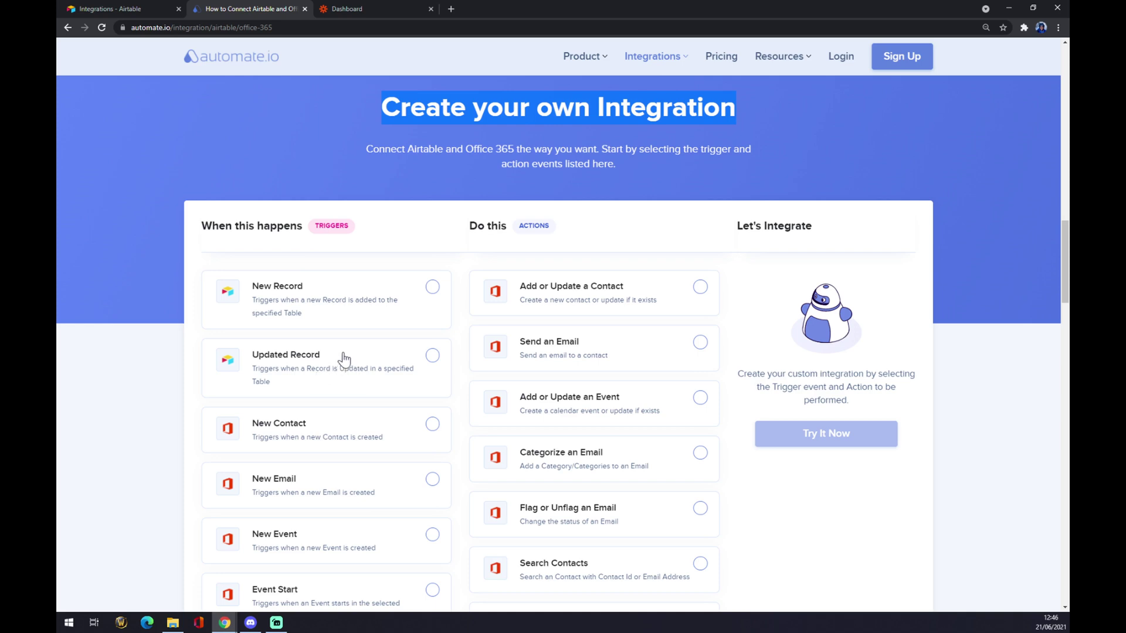
Step: Pick New Record as trigger and Categorize an Email as action, then go to Zapier's dashboard
left_click(376, 301)
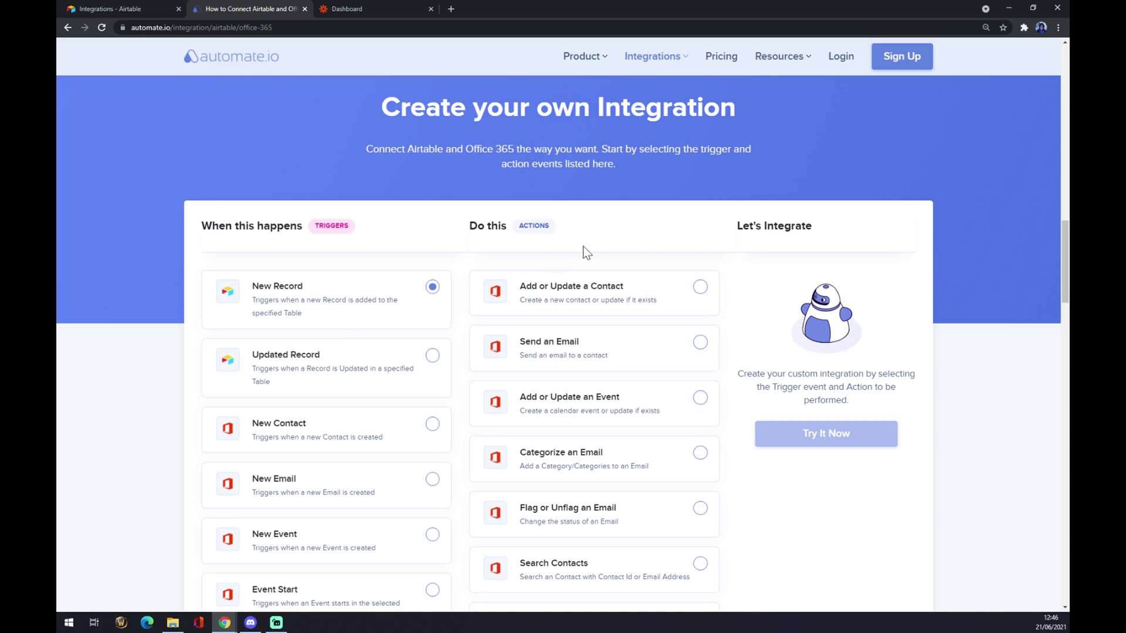
scroll(639, 275, "down", 2)
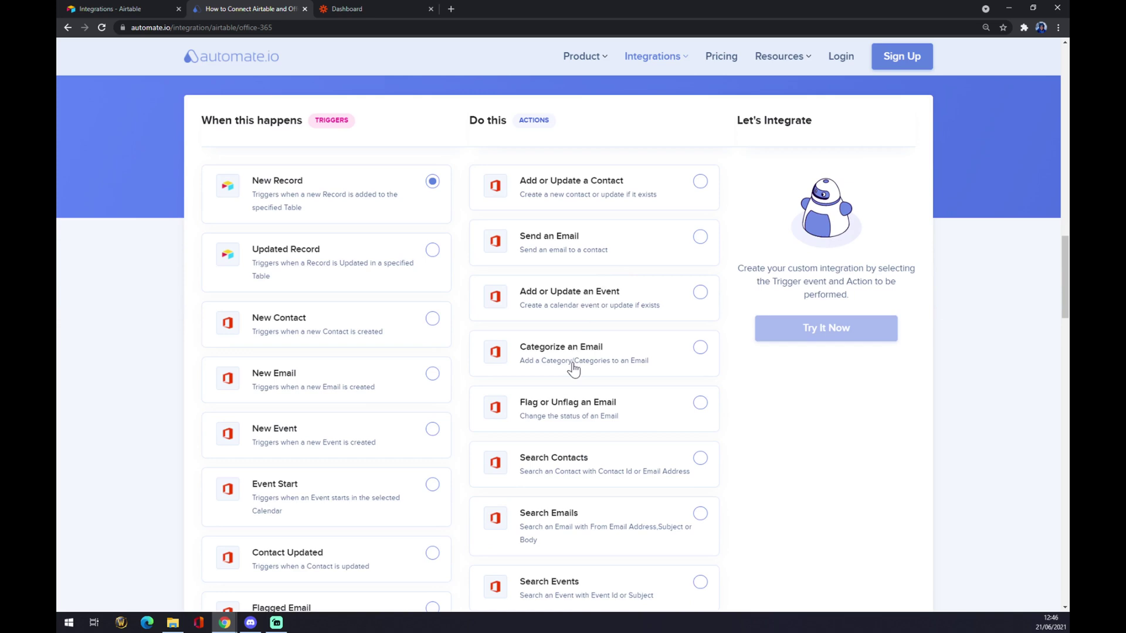
left_click(603, 361)
scroll(651, 376, "down", 4)
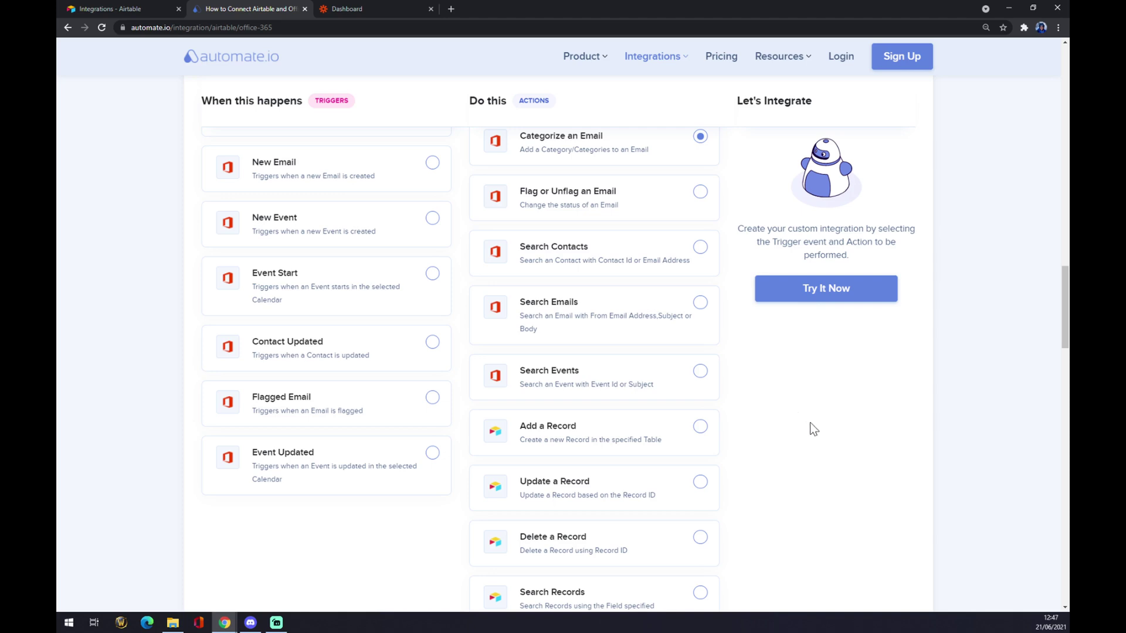
left_click(364, 5)
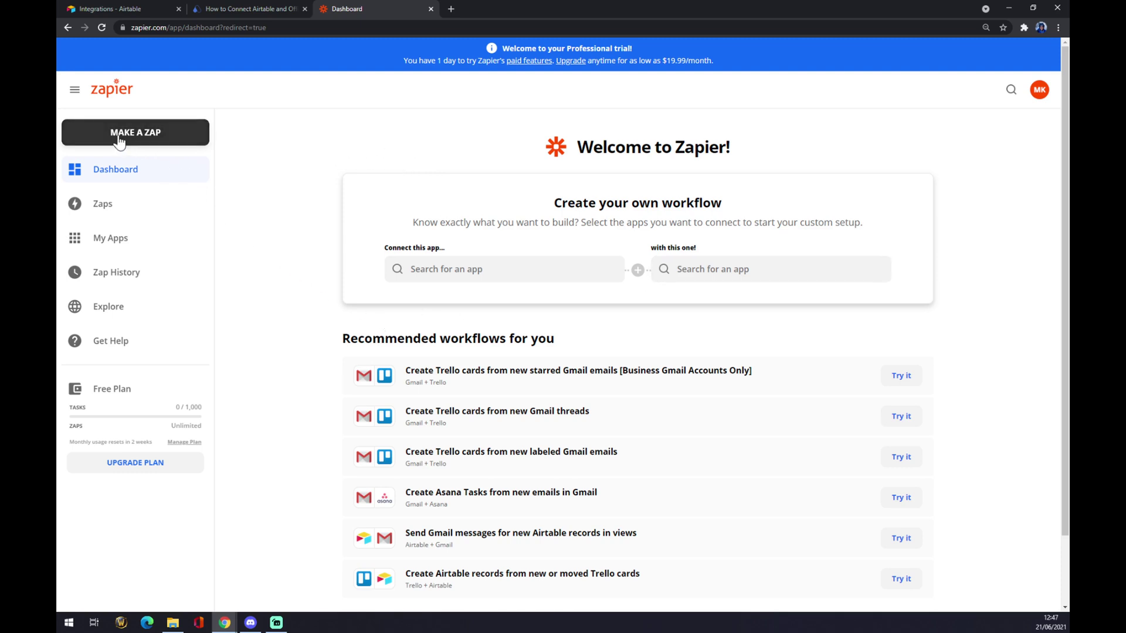
Step: Create a new zap and name it 'airtable to office'
left_click(146, 143)
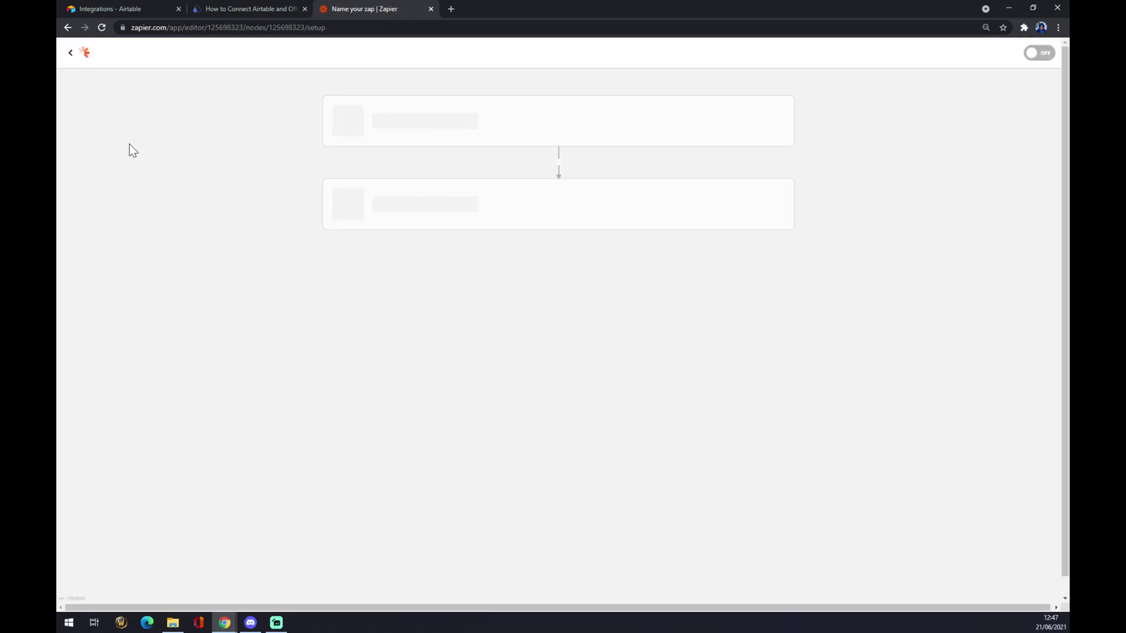
left_click(119, 80)
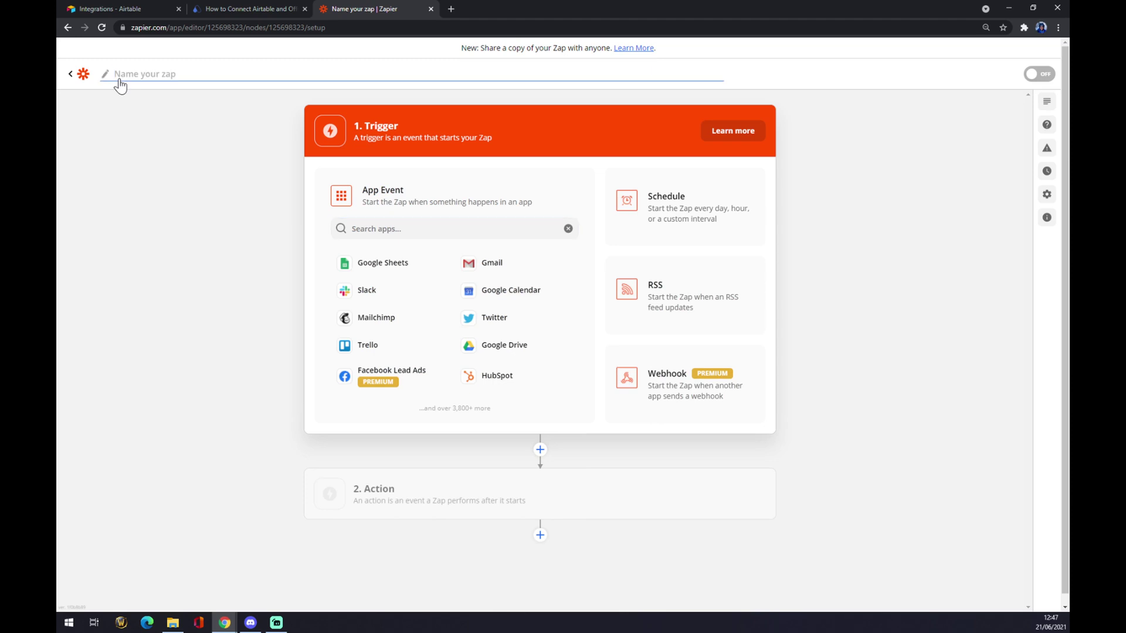
type("airtable to office")
key("Return")
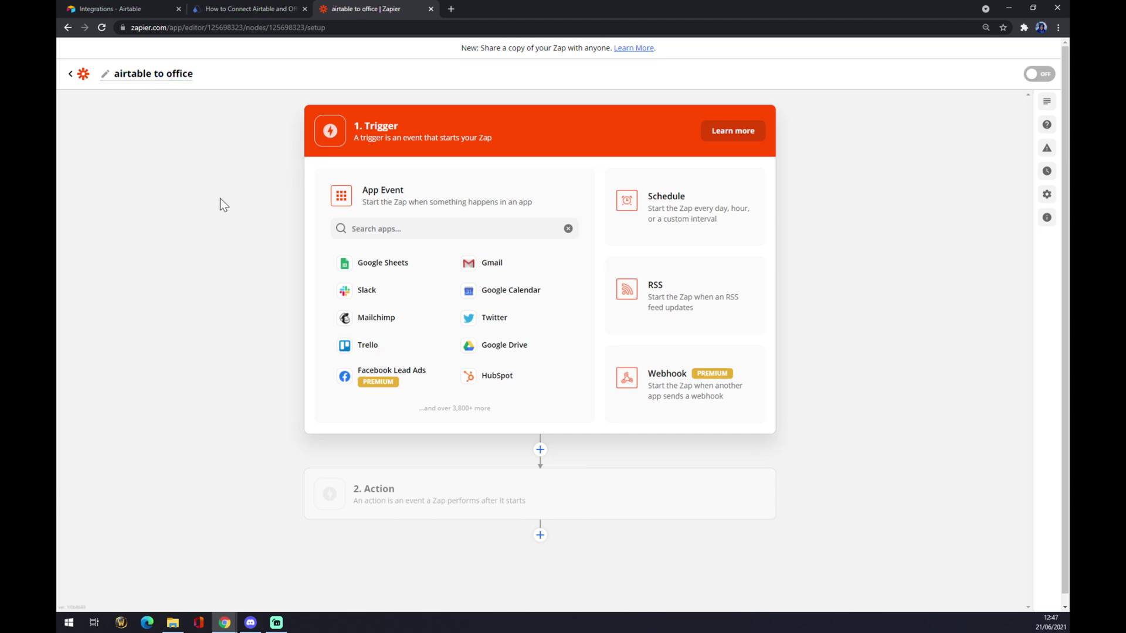
Step: Search the trigger apps for 'airta'
left_click(353, 228)
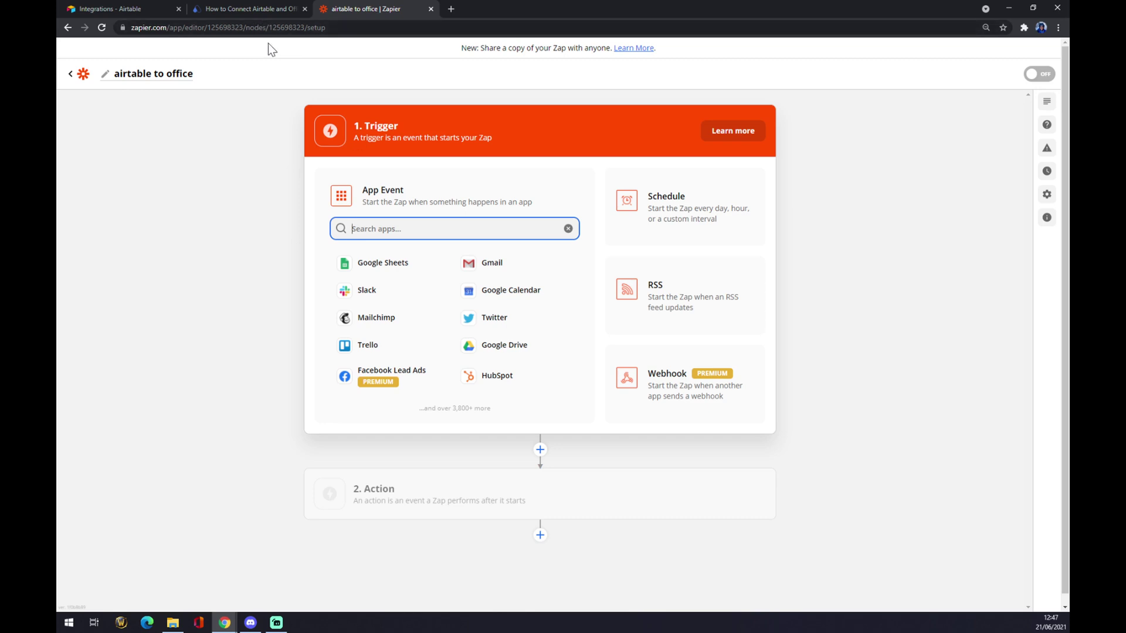
left_click(256, 7)
left_click(378, 9)
type("airta")
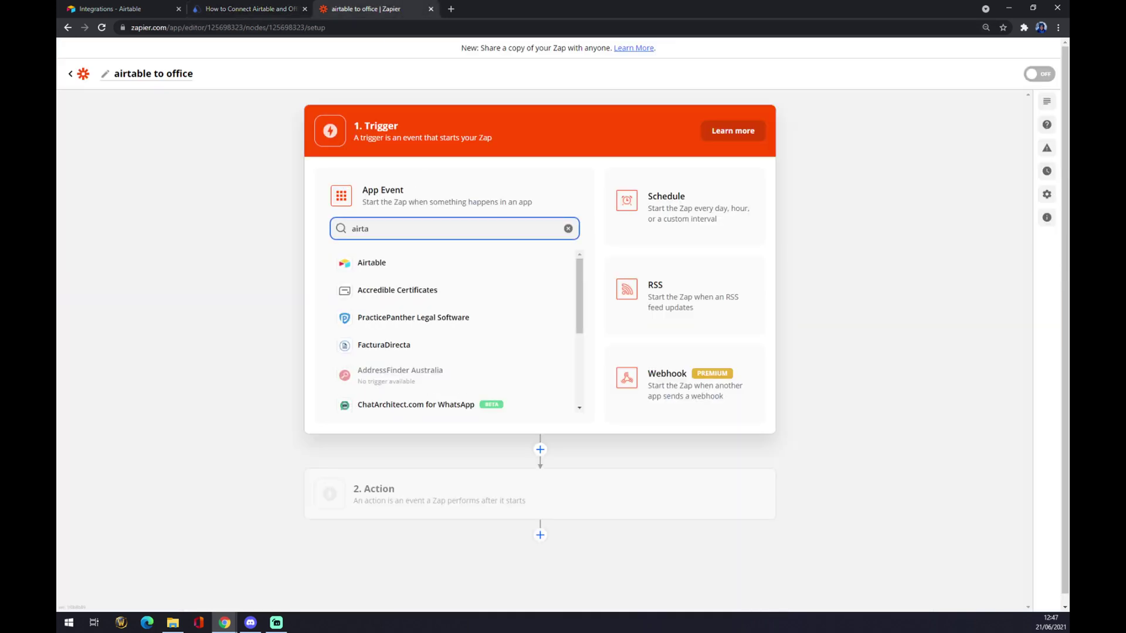
Step: Choose Airtable's New Record trigger event and connect the Airtable account
left_click(403, 263)
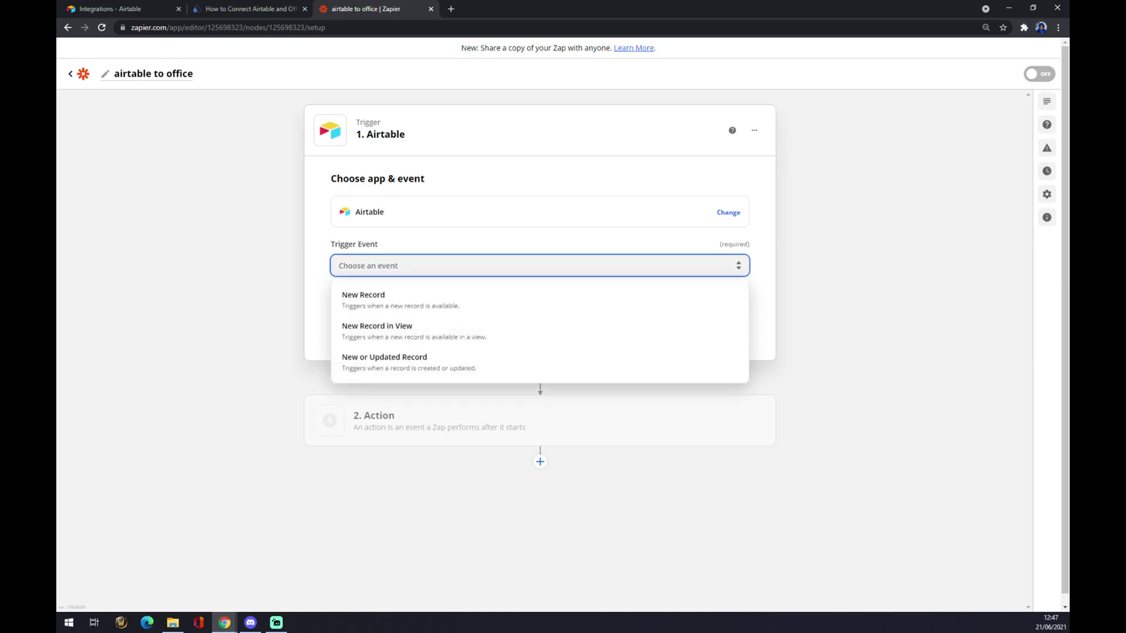
left_click(397, 302)
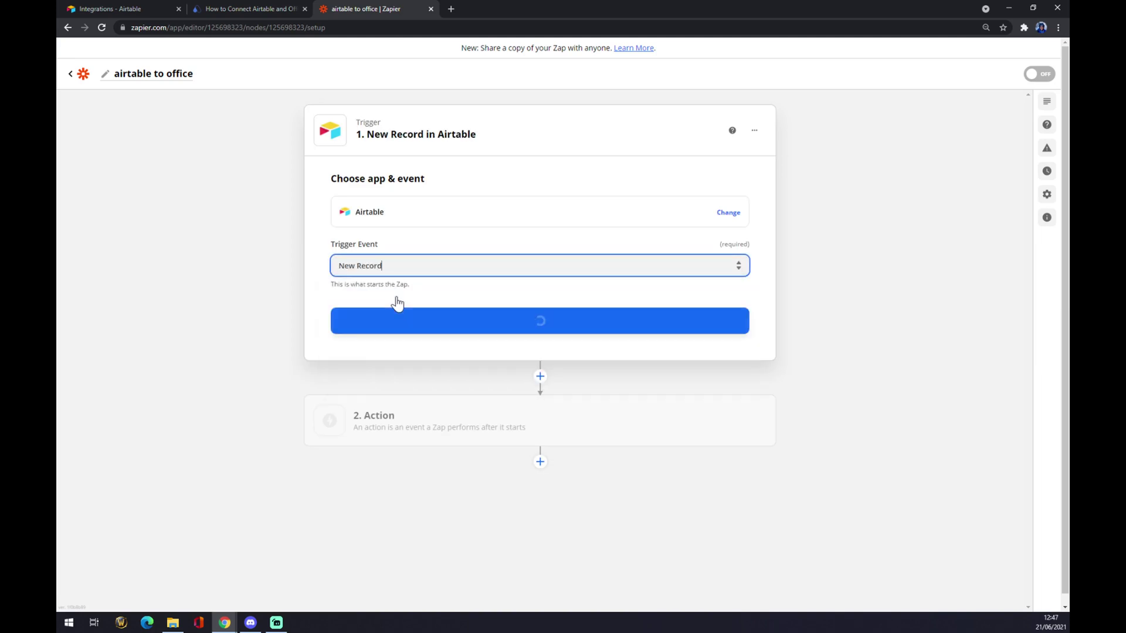
left_click(439, 320)
left_click(382, 249)
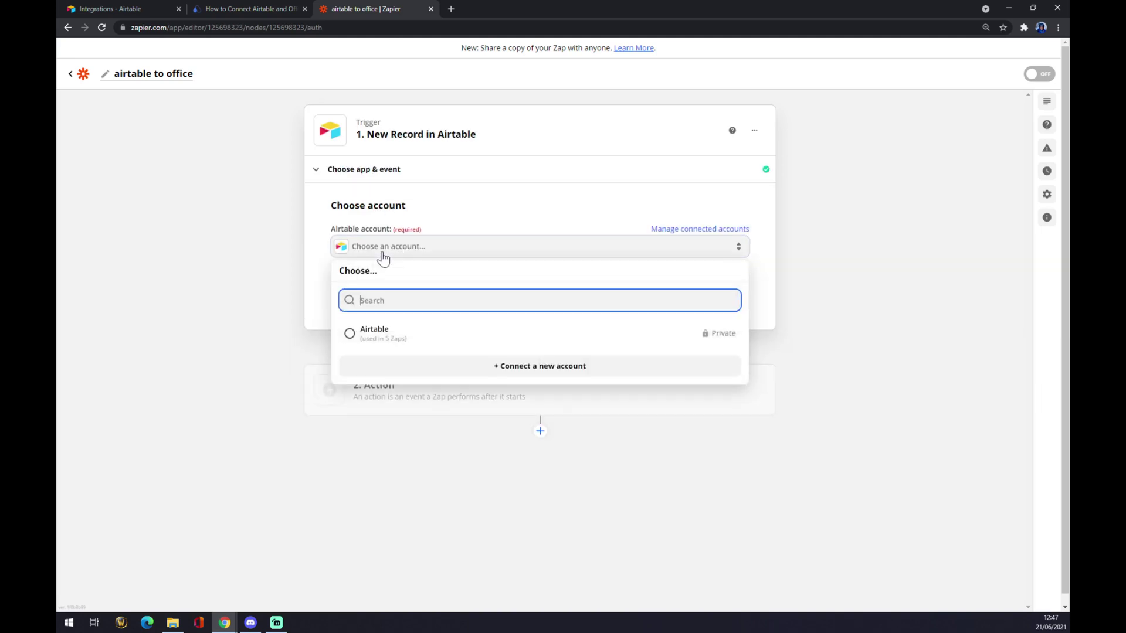
left_click(379, 345)
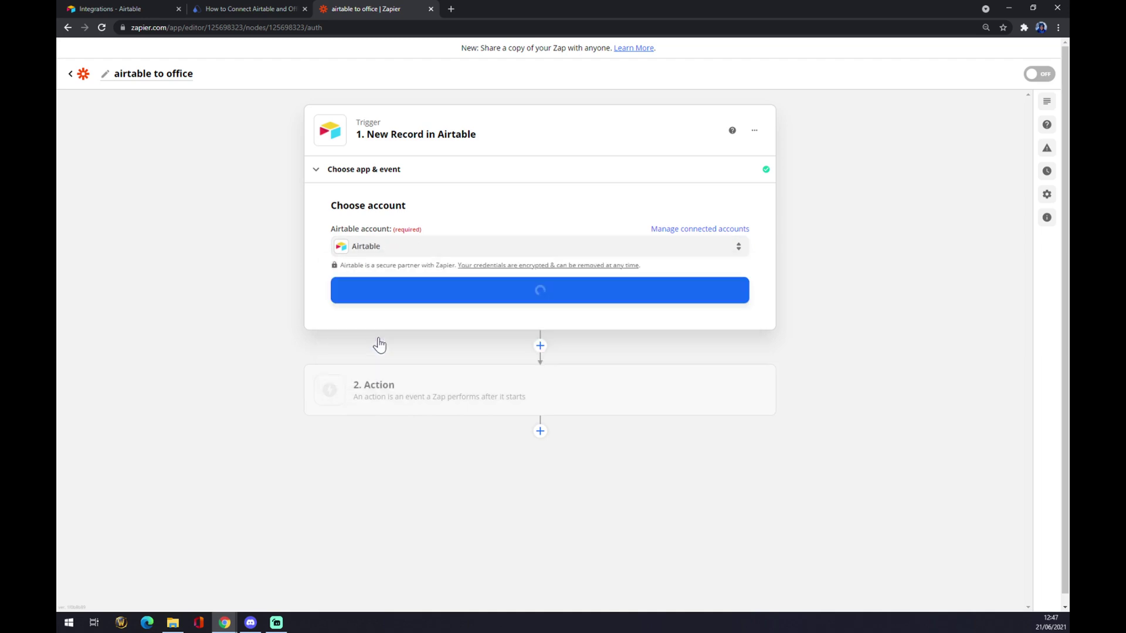
left_click(406, 302)
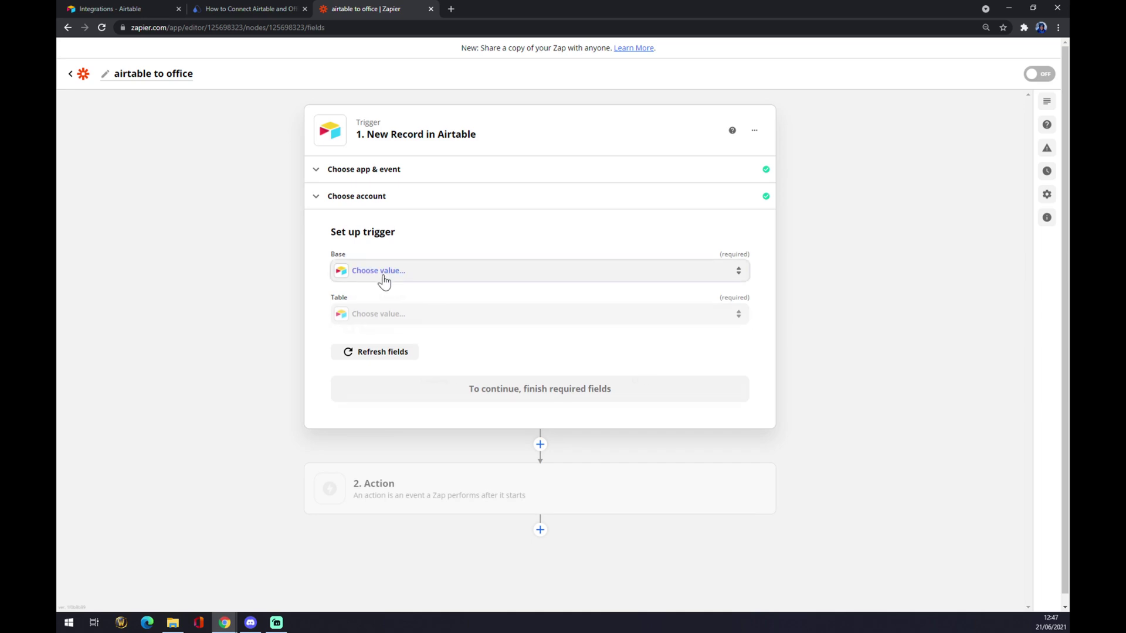
Step: Set the trigger's base to User research and table to Users, then continue
left_click(384, 276)
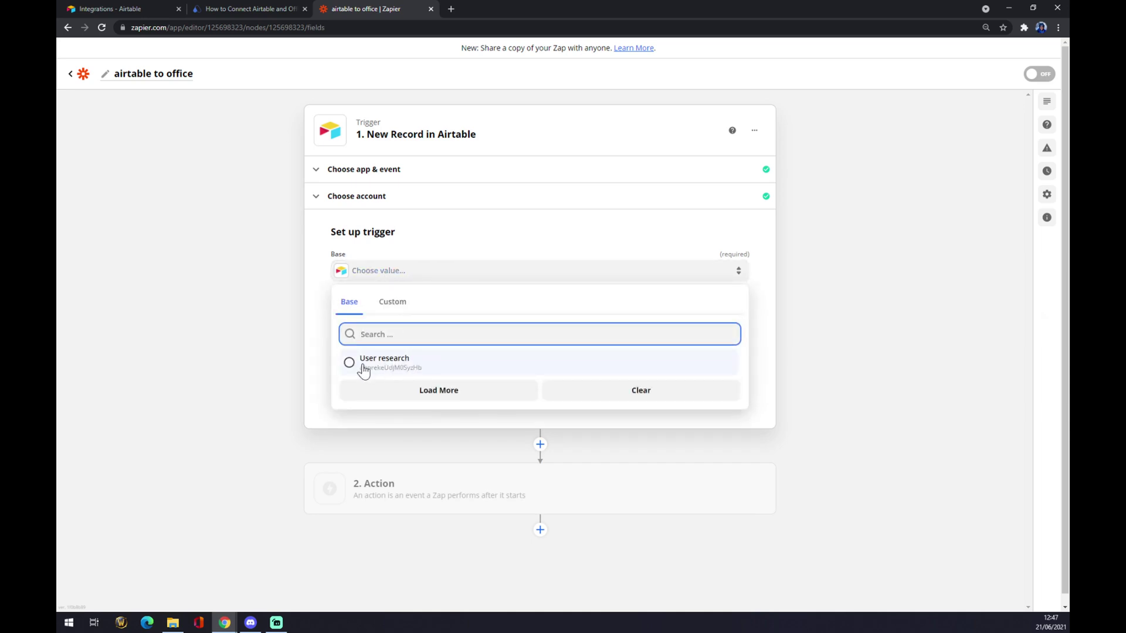
left_click(368, 367)
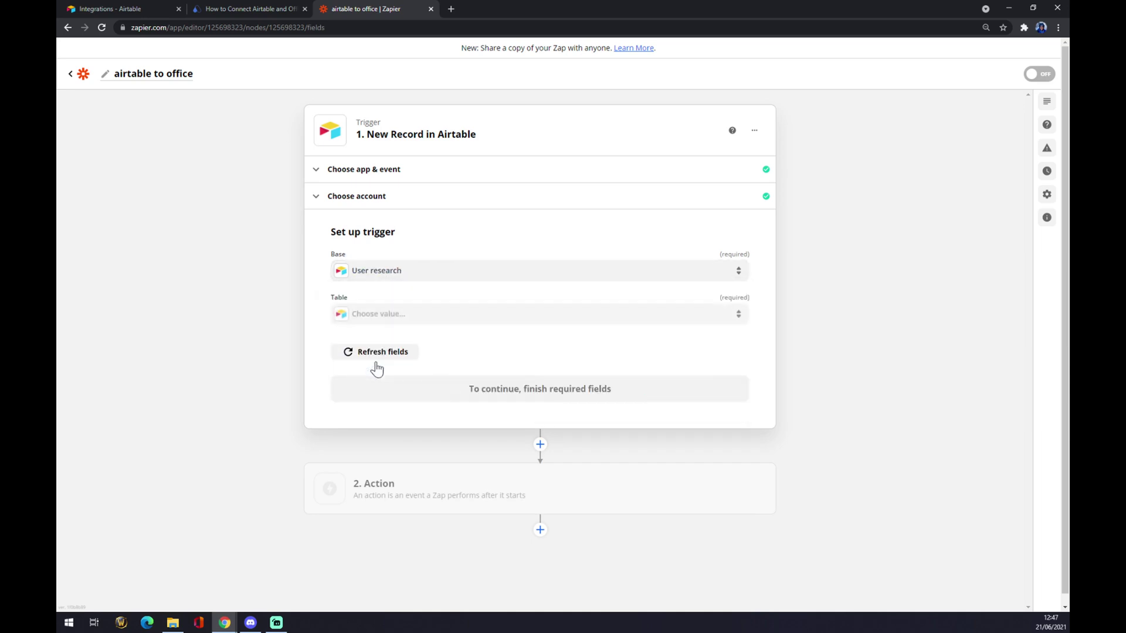
left_click(139, 7)
left_click(355, 9)
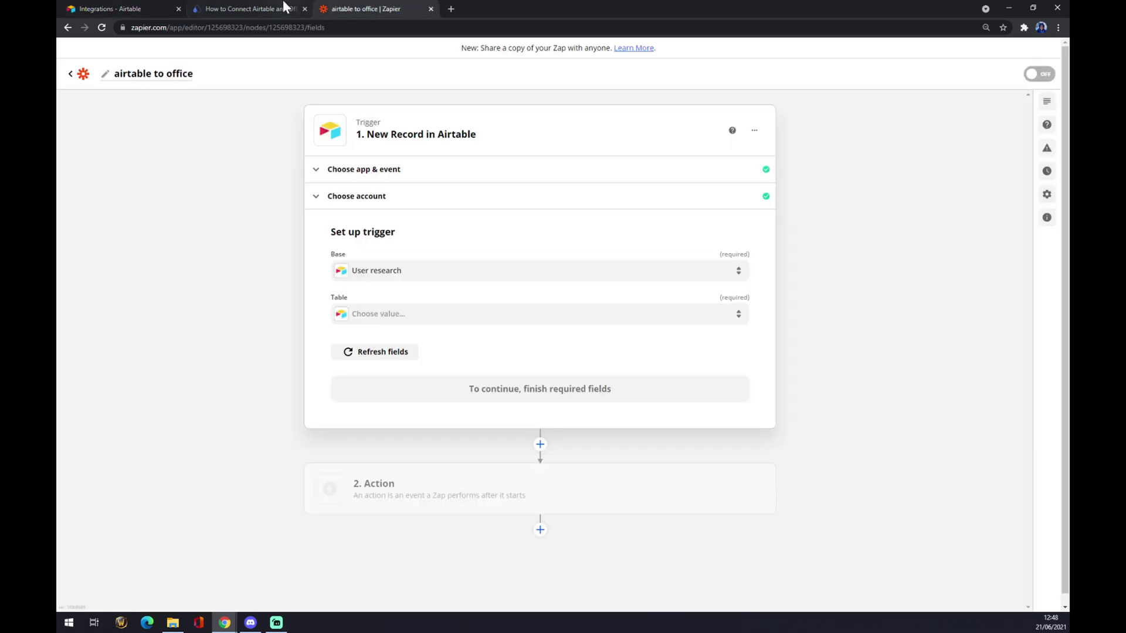
left_click(363, 315)
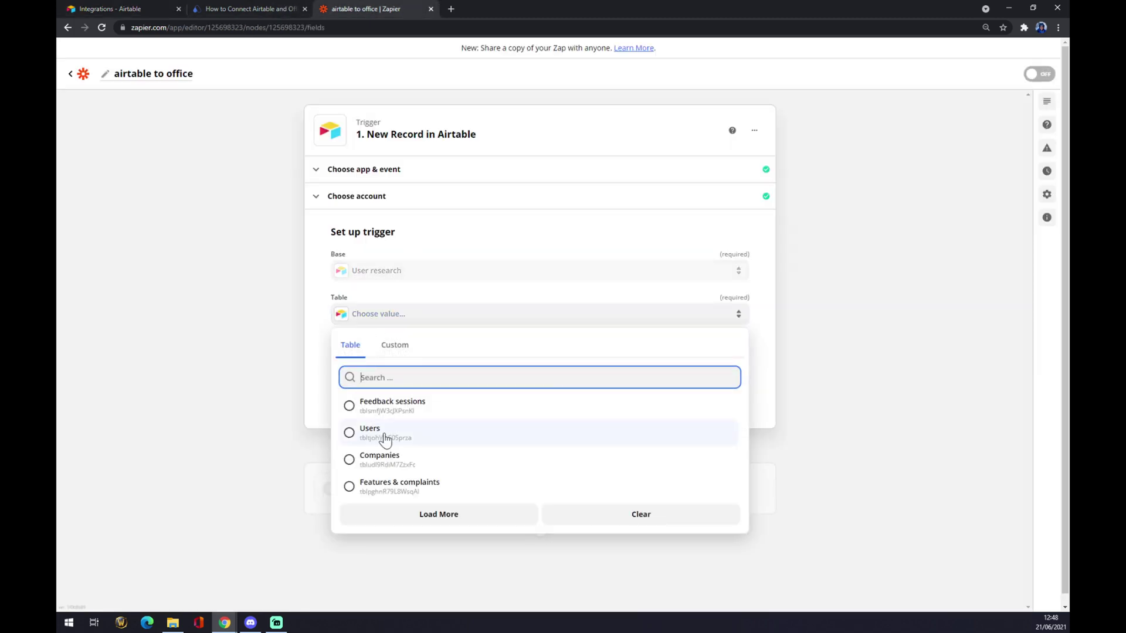
left_click(382, 433)
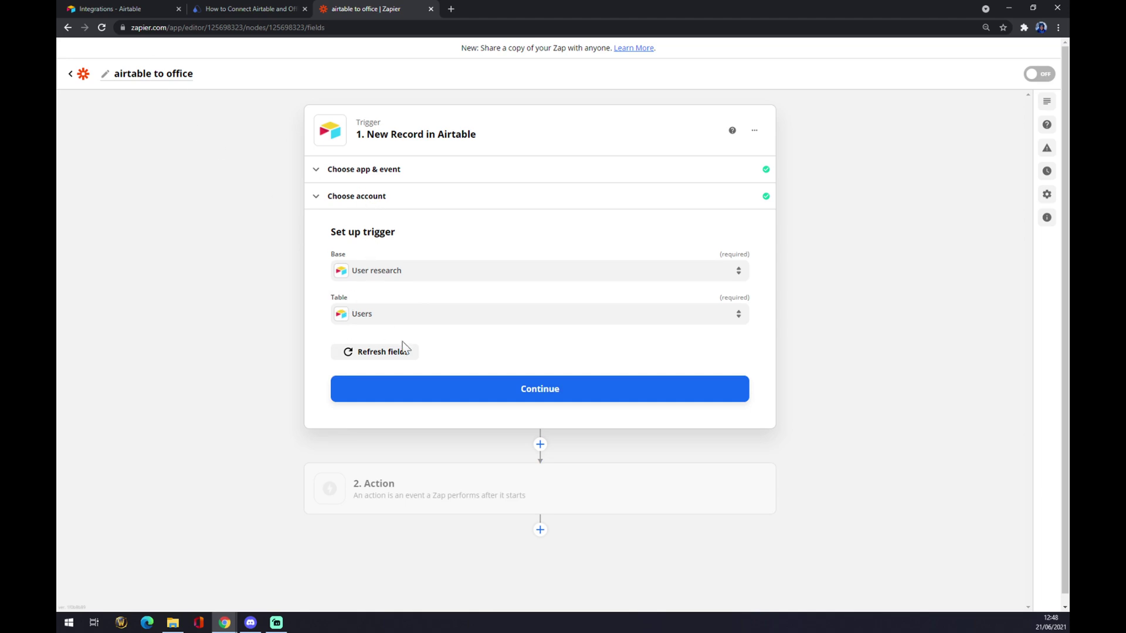
left_click(443, 395)
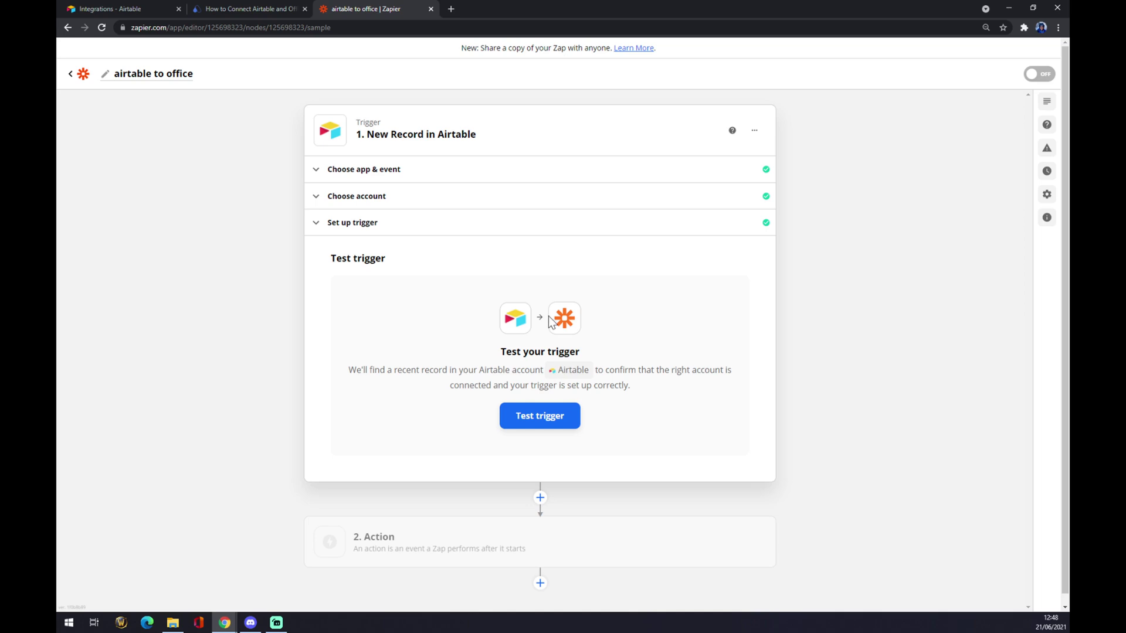
Step: Set the action step to Microsoft Office 365's Update Contact event and continue to sign-in
left_click(404, 551)
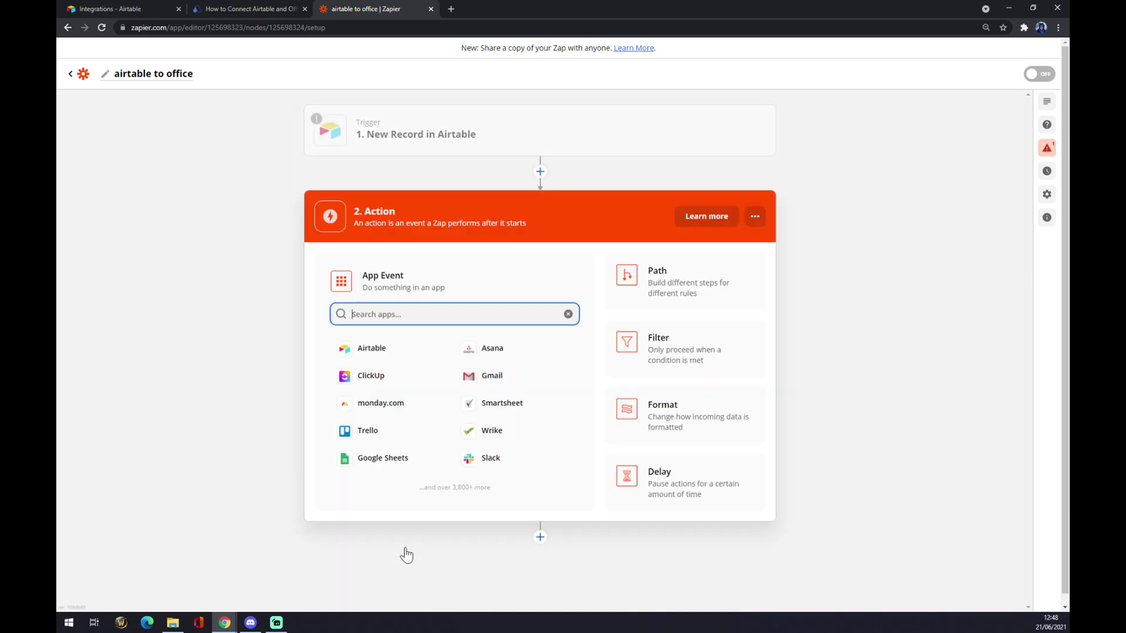
left_click(258, 9)
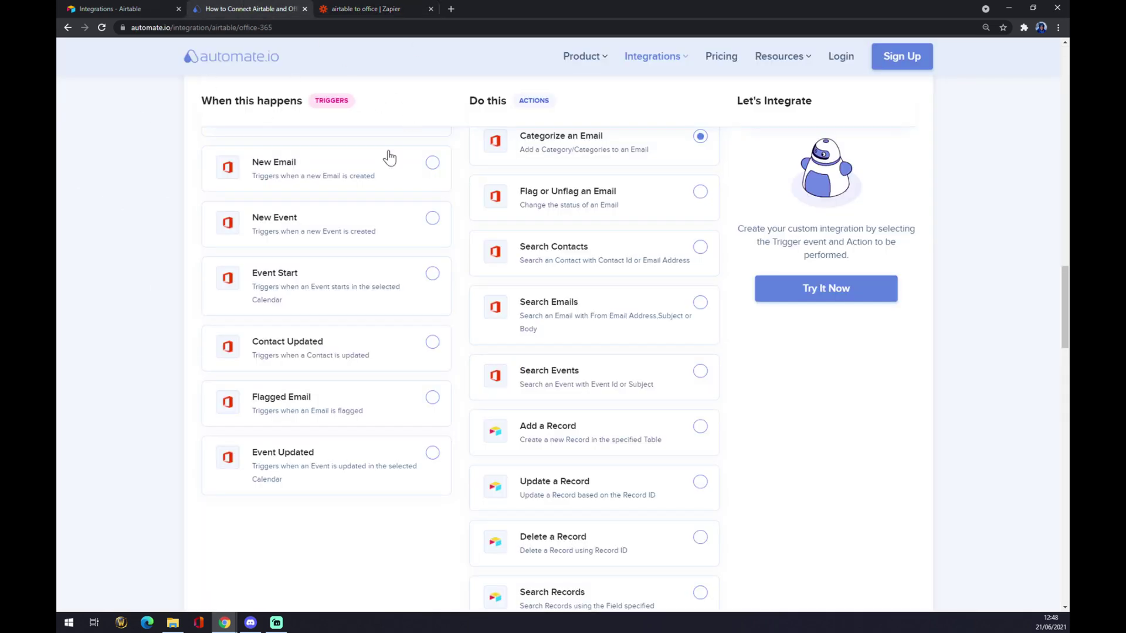
scroll(293, 267, "up", 10)
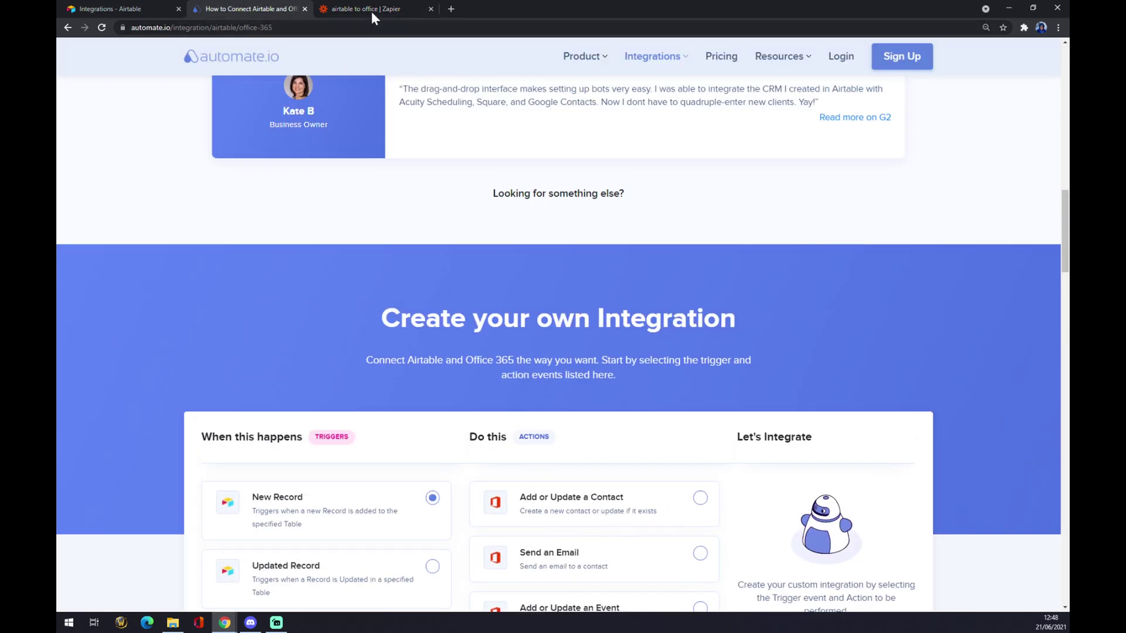
left_click(375, 9)
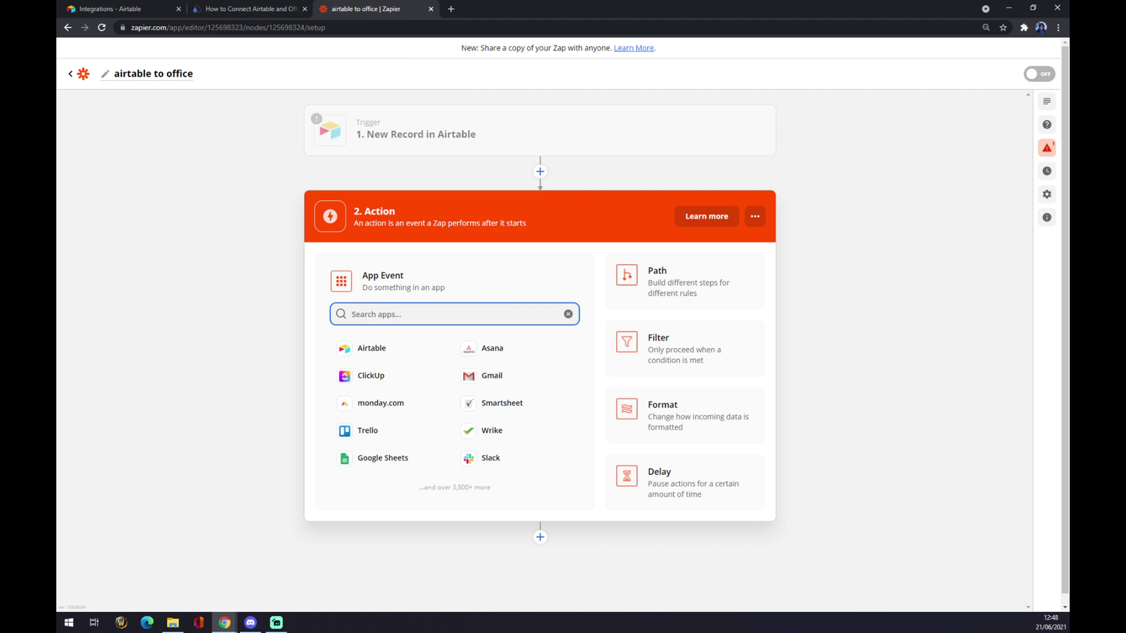
type("office")
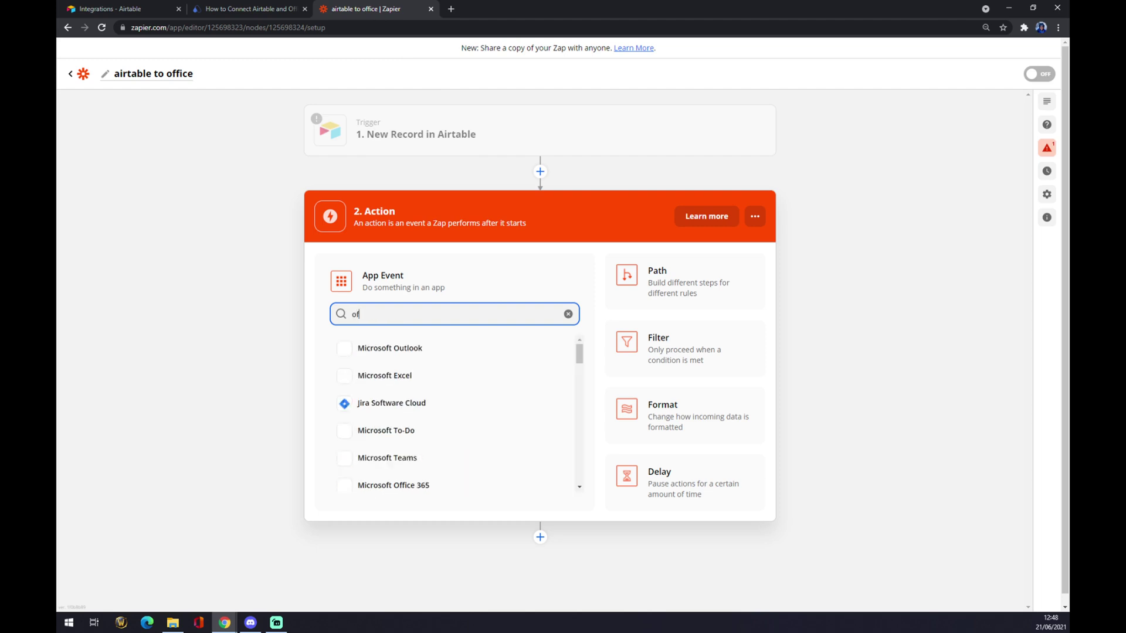
left_click(419, 347)
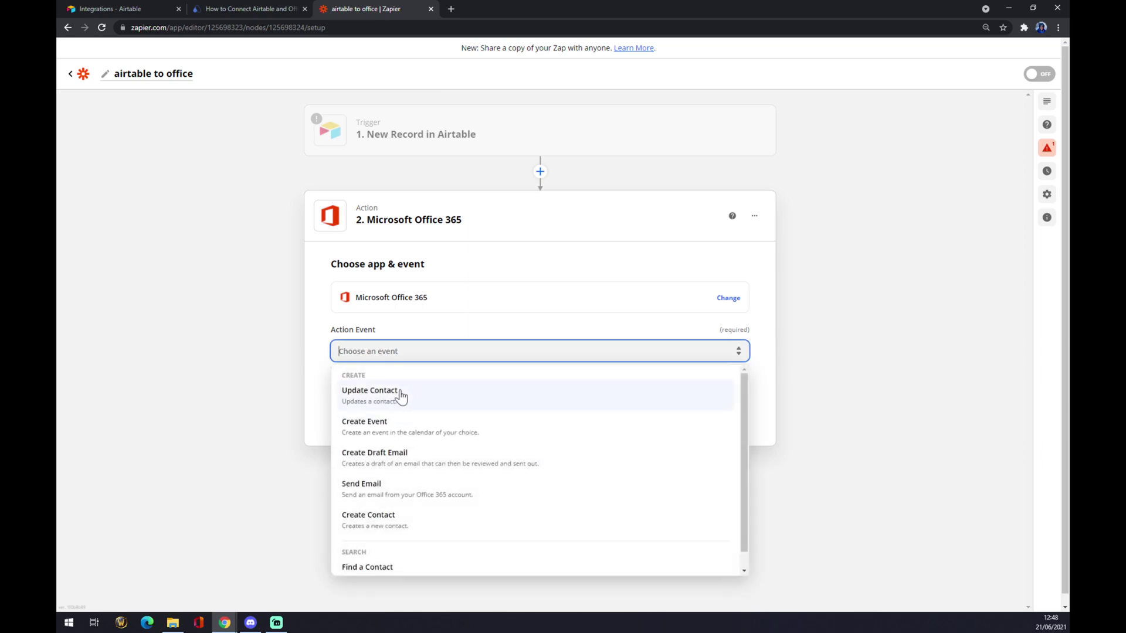
left_click(399, 394)
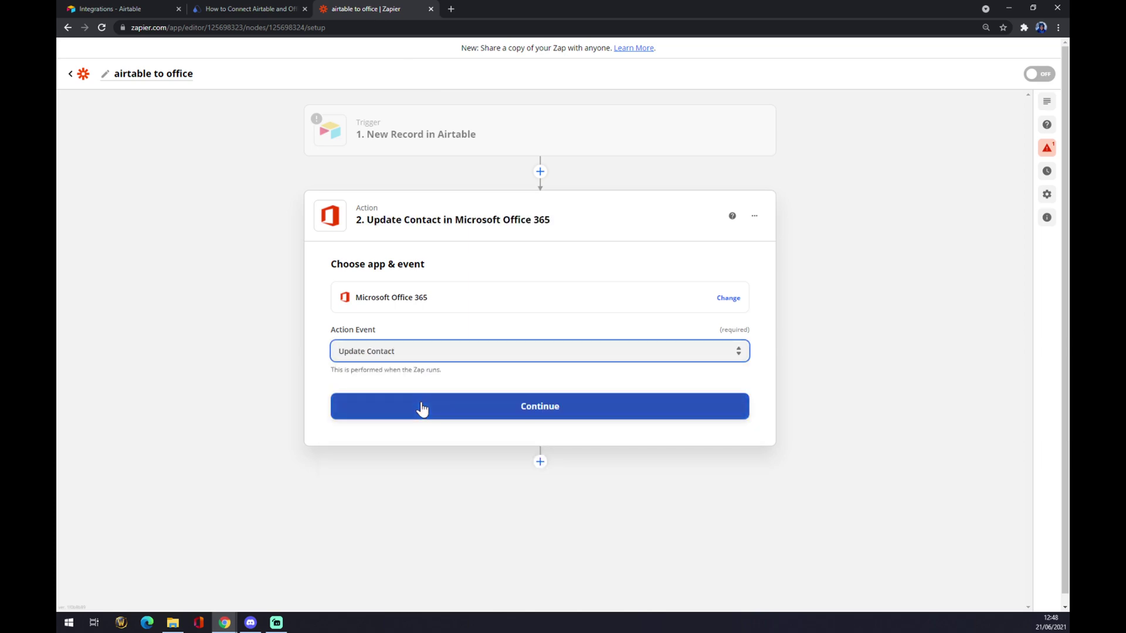
left_click(448, 417)
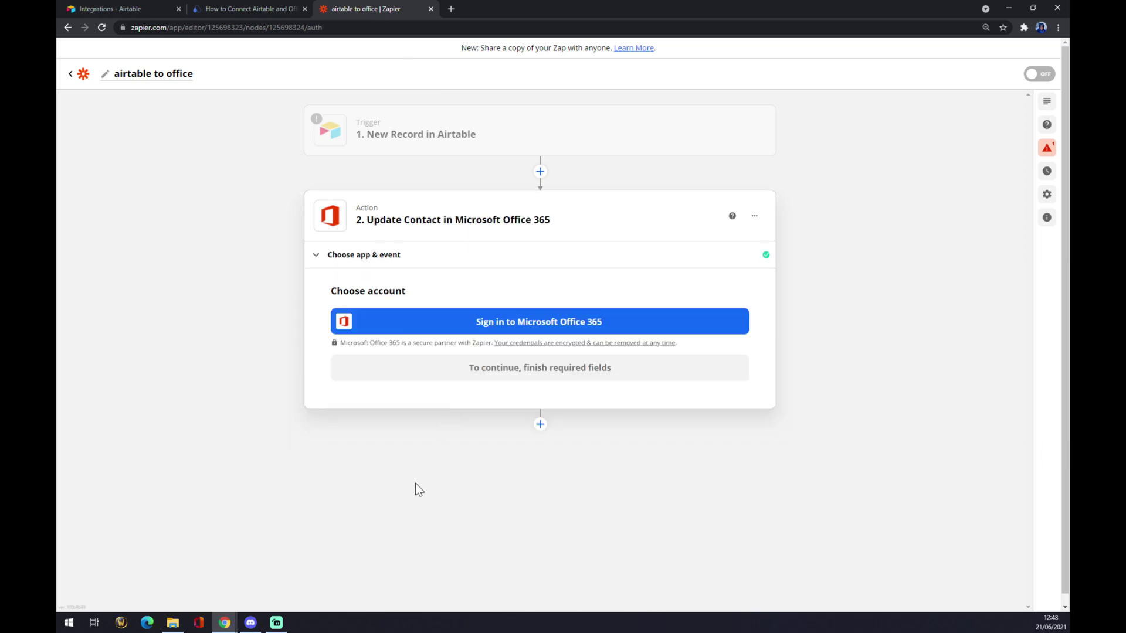